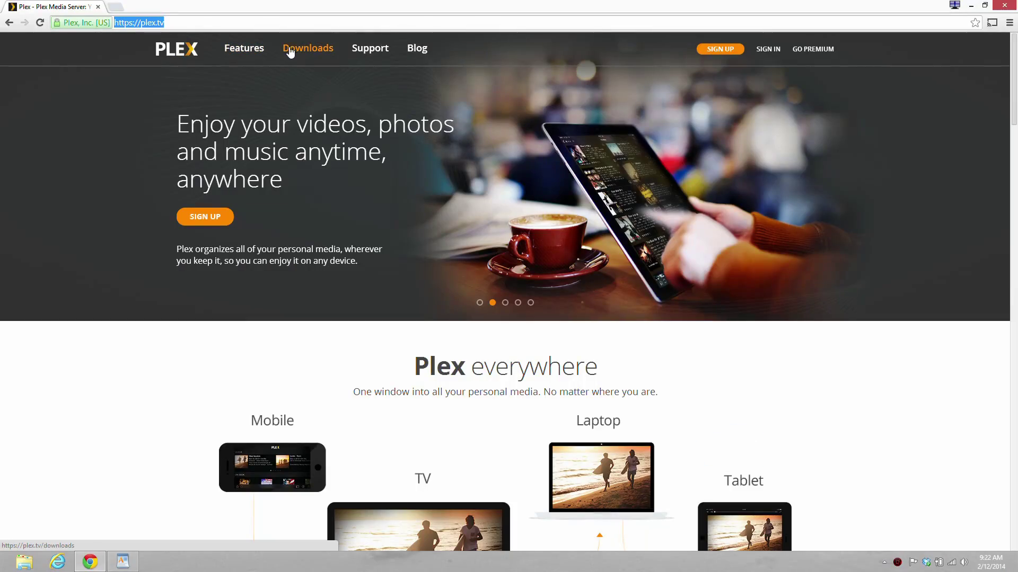
- Download and install the English Windows build of Plex Media Server from the Downloads page
{"action": "left_click", "coordinate": [296, 49]}
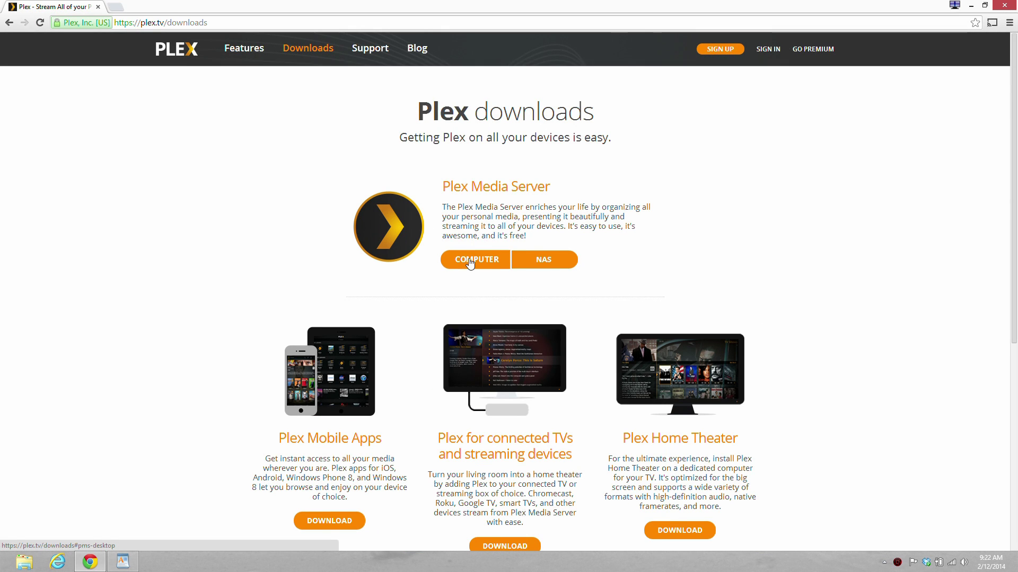
{"action": "left_click", "coordinate": [470, 261]}
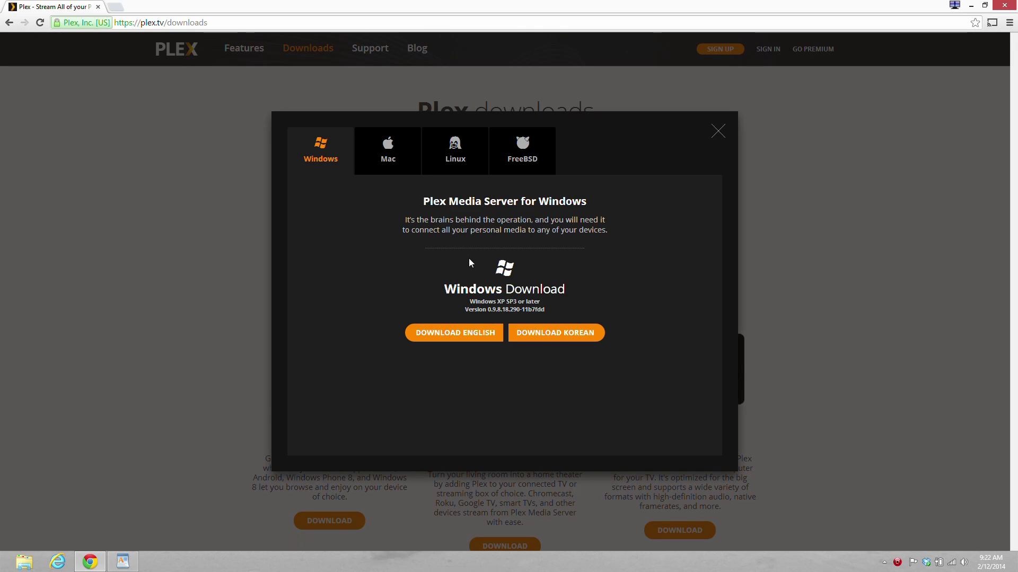
{"action": "left_click", "coordinate": [444, 334]}
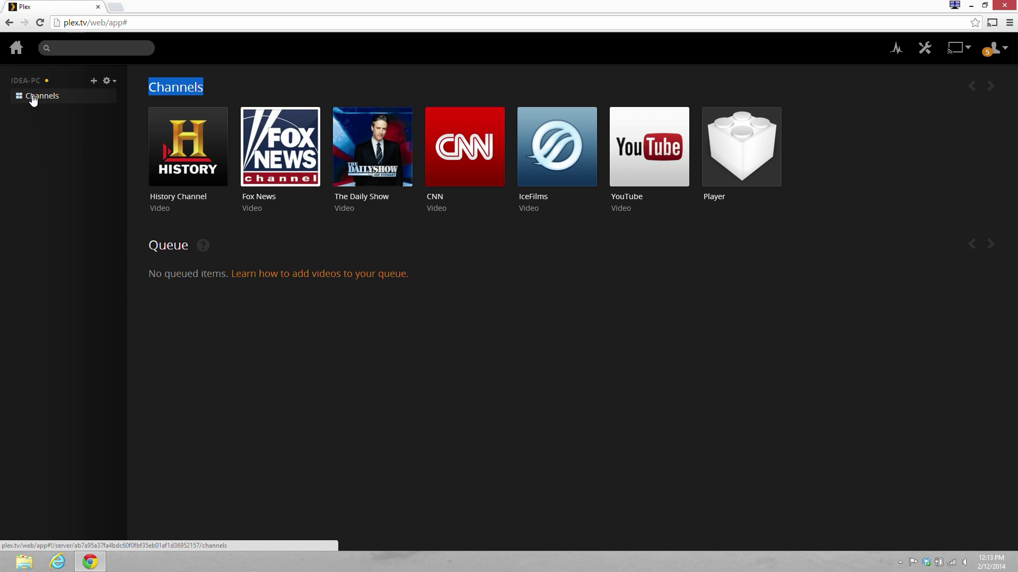
- Show the server's full Channels page with all six installed channels, including IceFilms and Fox News
{"action": "left_click", "coordinate": [31, 100]}
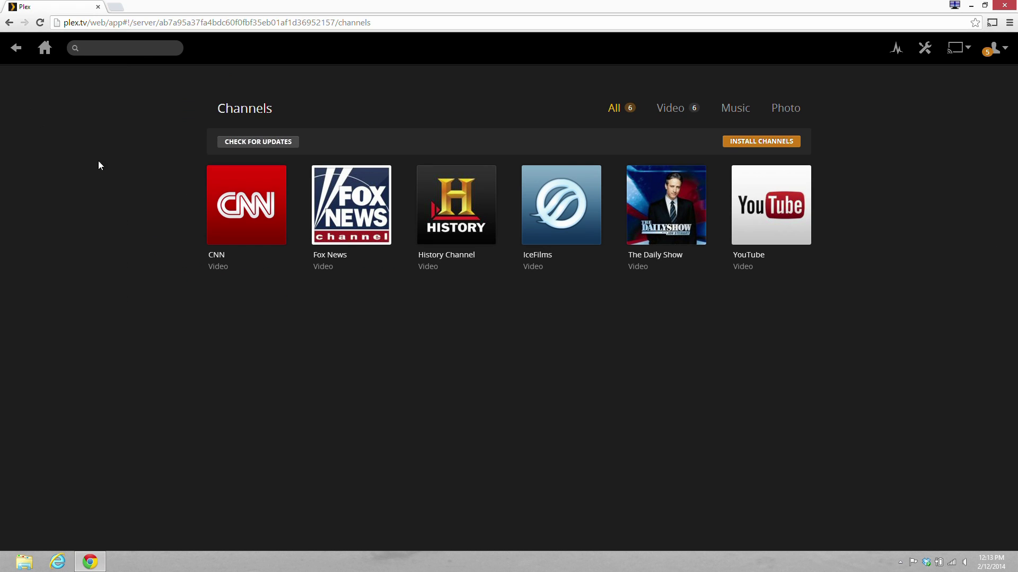
{"action": "mouse_move", "coordinate": [570, 170]}
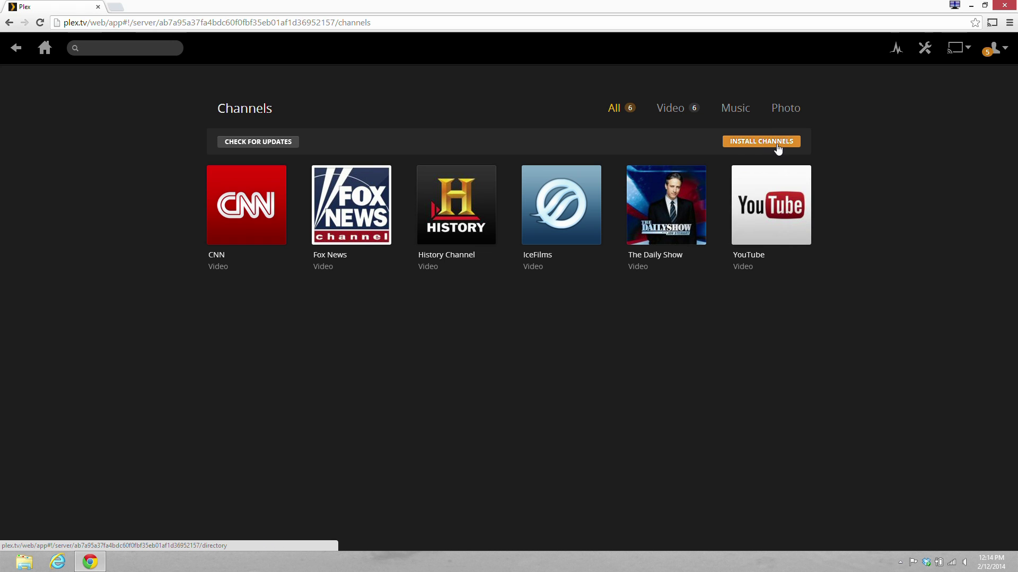
- Open the Channel Directory's All Available Plug-ins list and scroll through the alphabetical grid
{"action": "left_click", "coordinate": [754, 145]}
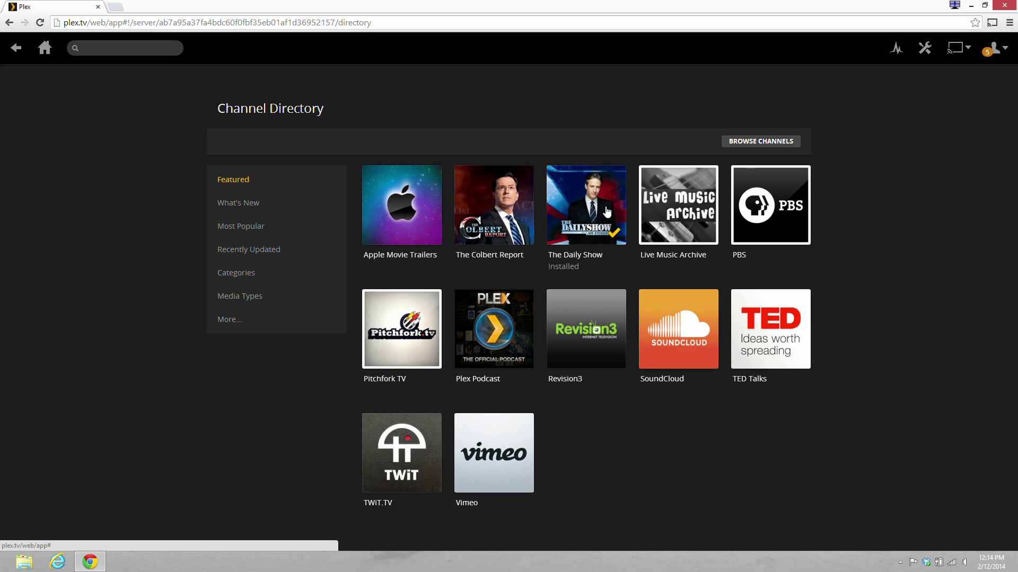
{"action": "left_click", "coordinate": [221, 322]}
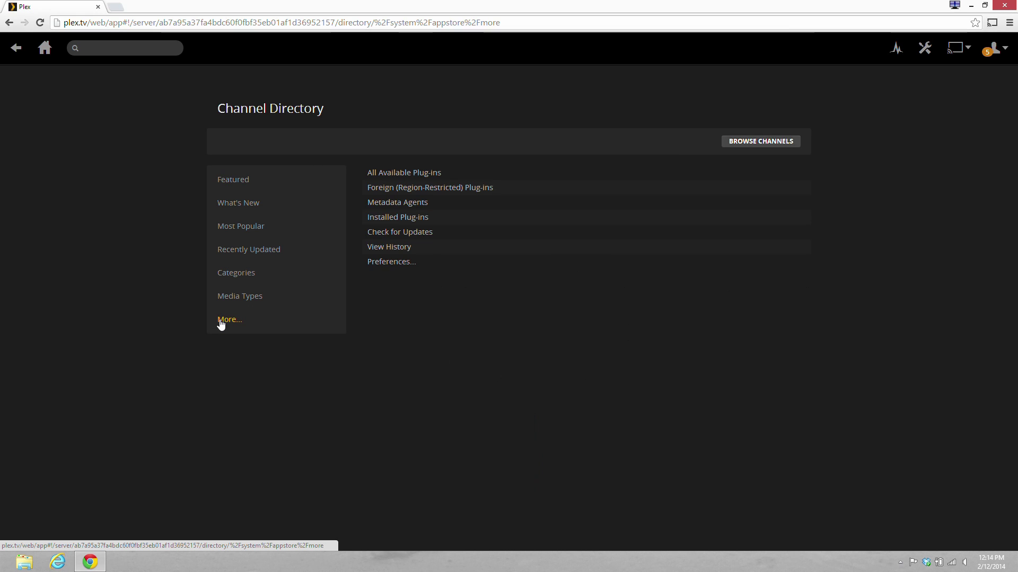
{"action": "left_click", "coordinate": [396, 174]}
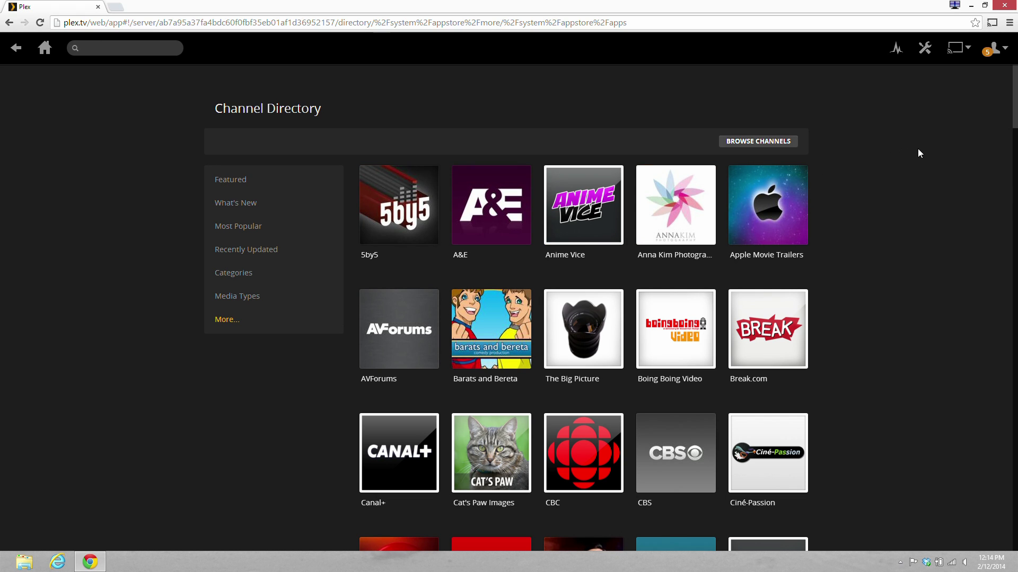
{"action": "left_click_drag", "start_coordinate": [1014, 117], "coordinate": [987, 373]}
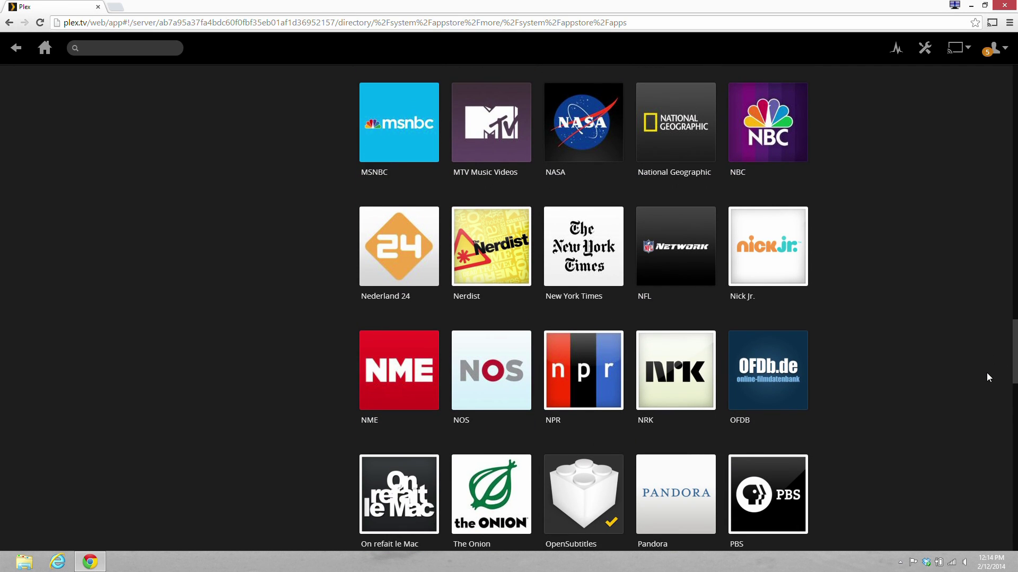
- Install the Nick Jr. channel, close its details and go back to the Plex home screen
{"action": "left_click", "coordinate": [762, 250]}
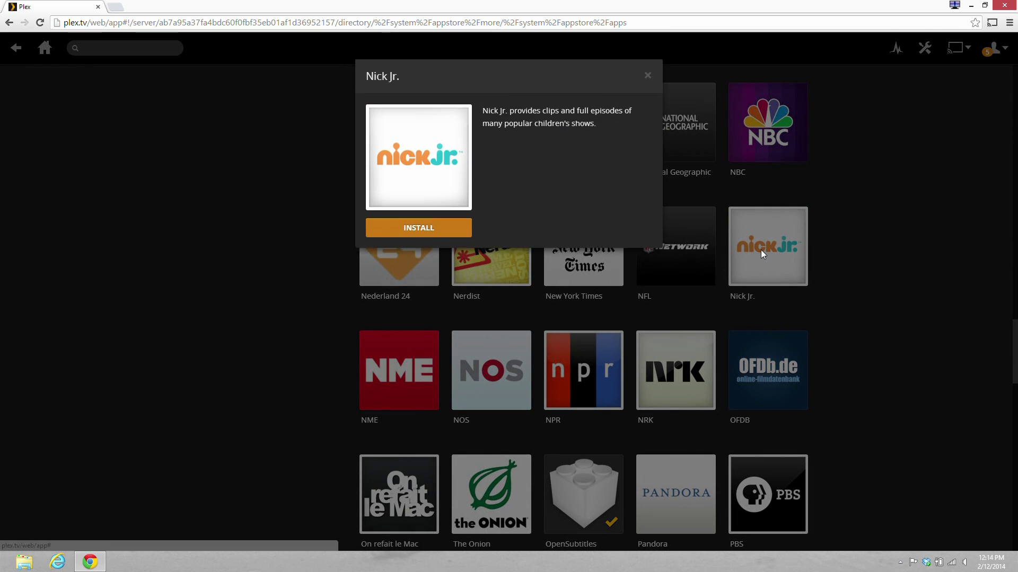
{"action": "left_click", "coordinate": [413, 239]}
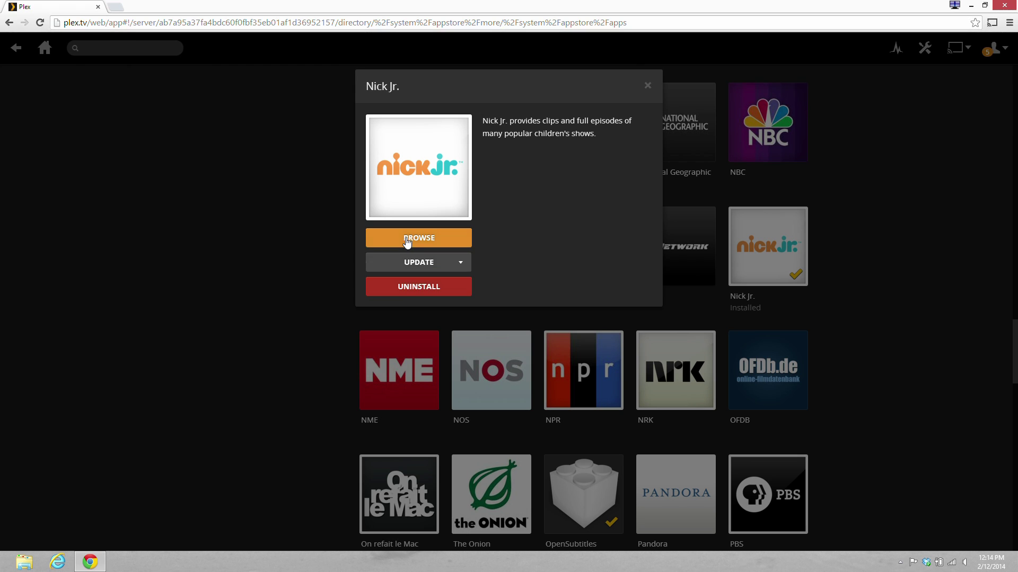
{"action": "left_click", "coordinate": [647, 86]}
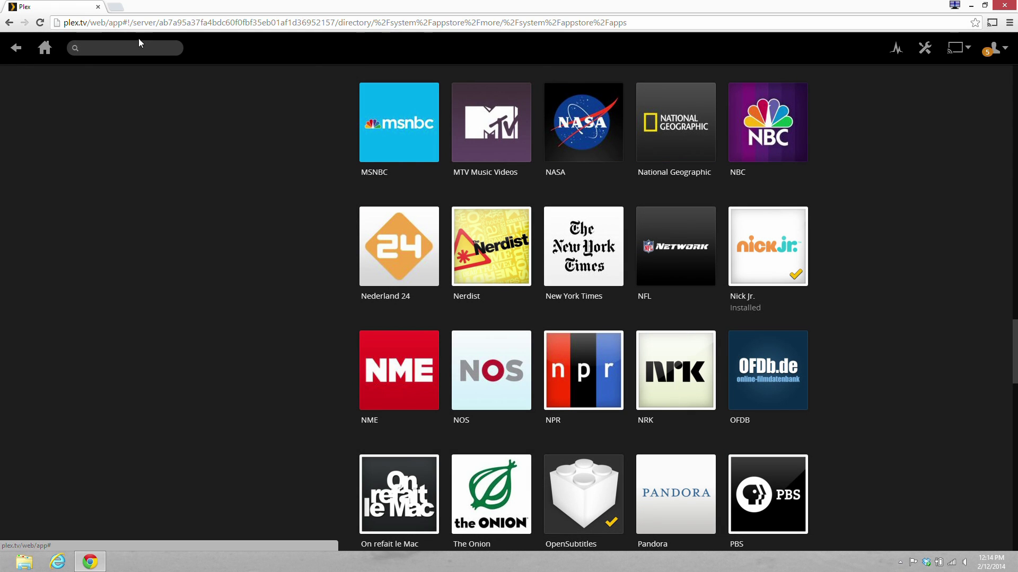
{"action": "left_click", "coordinate": [47, 49]}
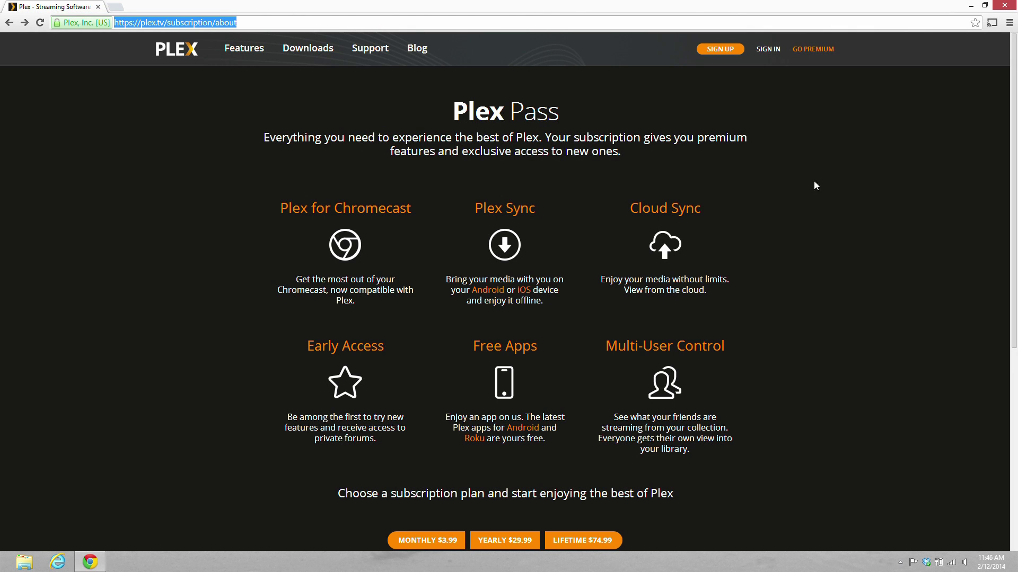
- Scroll through the Plex Pass features and the $3.99, $29.99 and $74.99 plans, then back up
{"action": "scroll", "coordinate": [1013, 130], "scroll_direction": "down", "scroll_amount": 3}
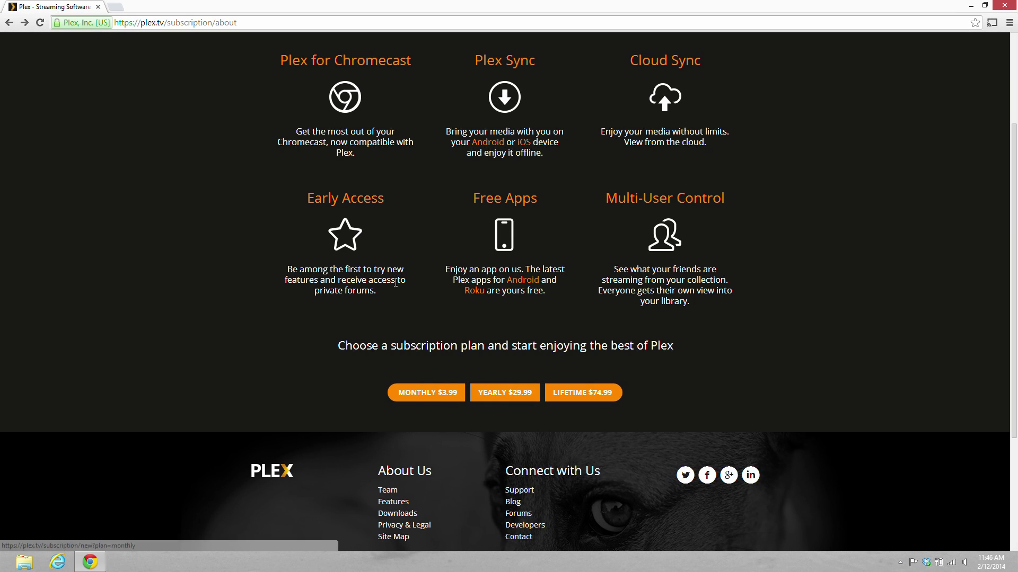
{"action": "mouse_move", "coordinate": [1012, 301]}
{"action": "left_mouse_down"}
{"action": "mouse_move", "coordinate": [985, 224]}
{"action": "mouse_move", "coordinate": [964, 198]}
{"action": "left_mouse_up"}
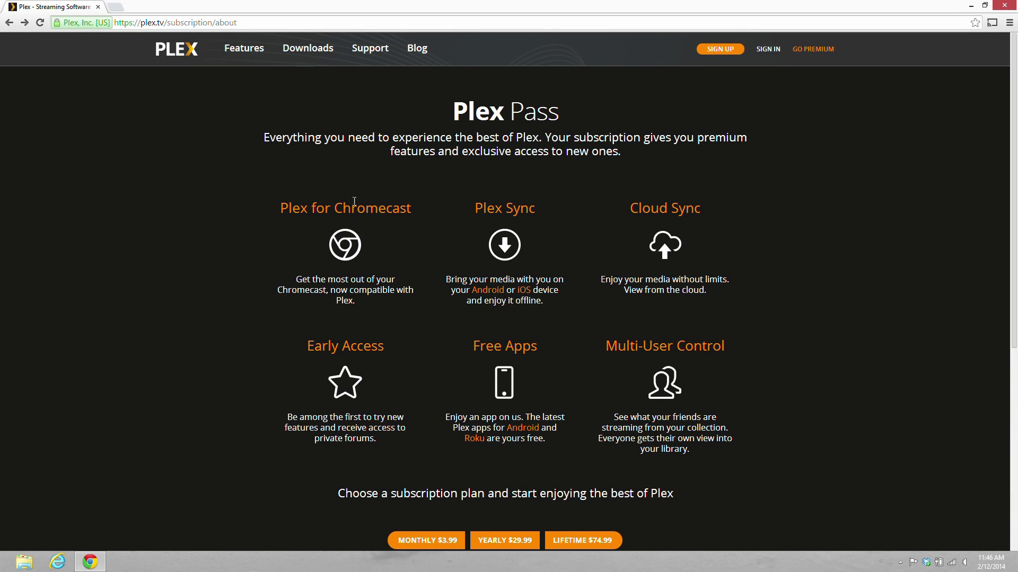
- On the downloads page, open the Plex Mobile Apps downloads to show the Android store options
{"action": "left_click", "coordinate": [308, 50]}
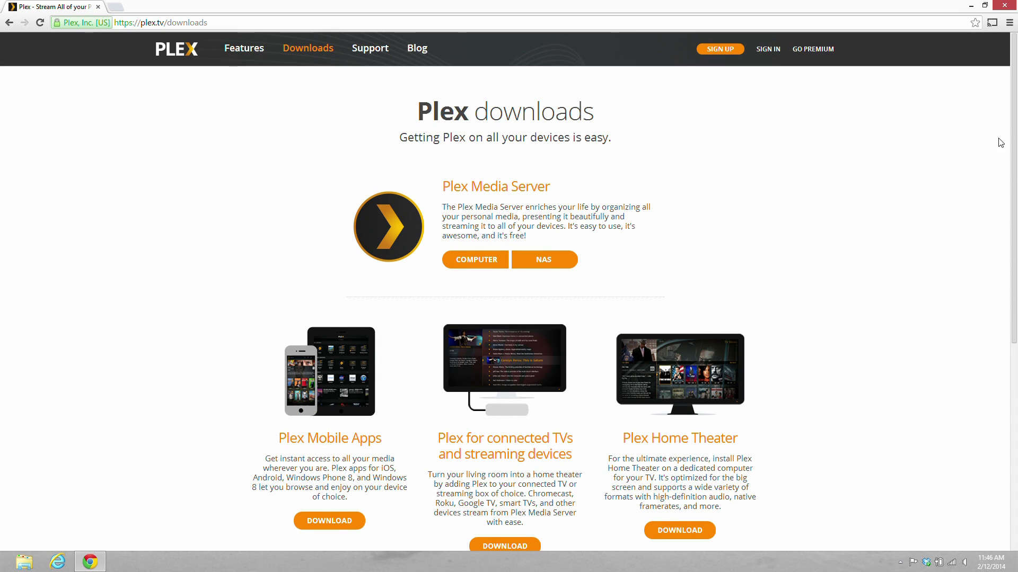
{"action": "left_click_drag", "start_coordinate": [1012, 133], "coordinate": [918, 246]}
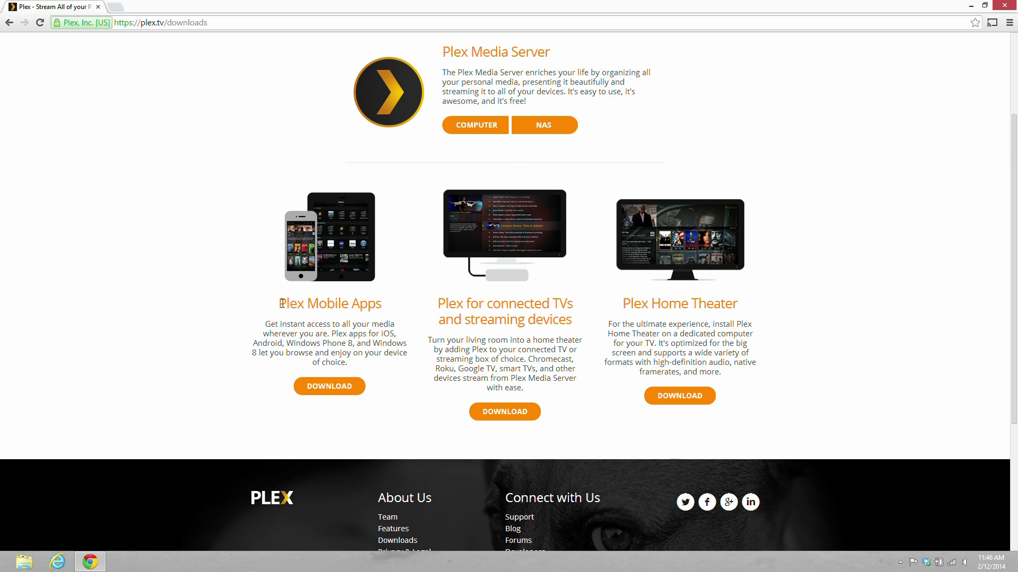
{"action": "left_click_drag", "start_coordinate": [283, 303], "coordinate": [383, 297]}
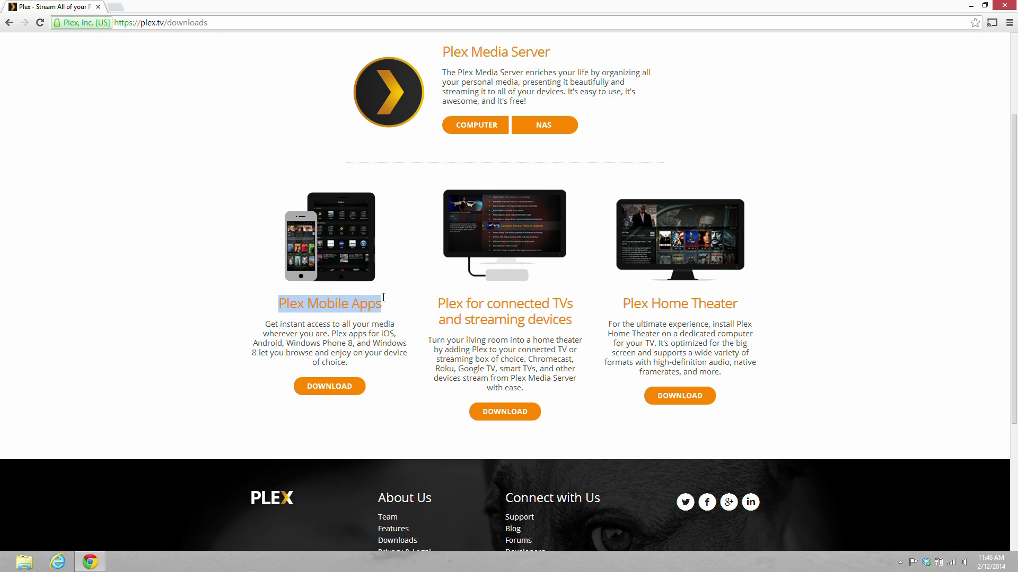
{"action": "left_click", "coordinate": [335, 387]}
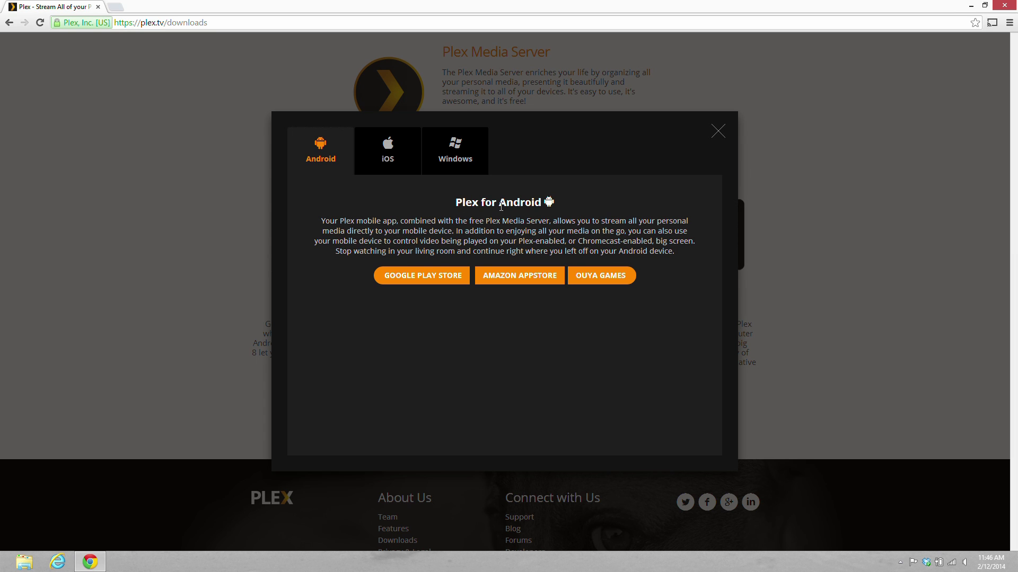
- Search Google Play for 'Plex for plexpass' and open the Plex for PlexPass app page
{"action": "left_click", "coordinate": [418, 281]}
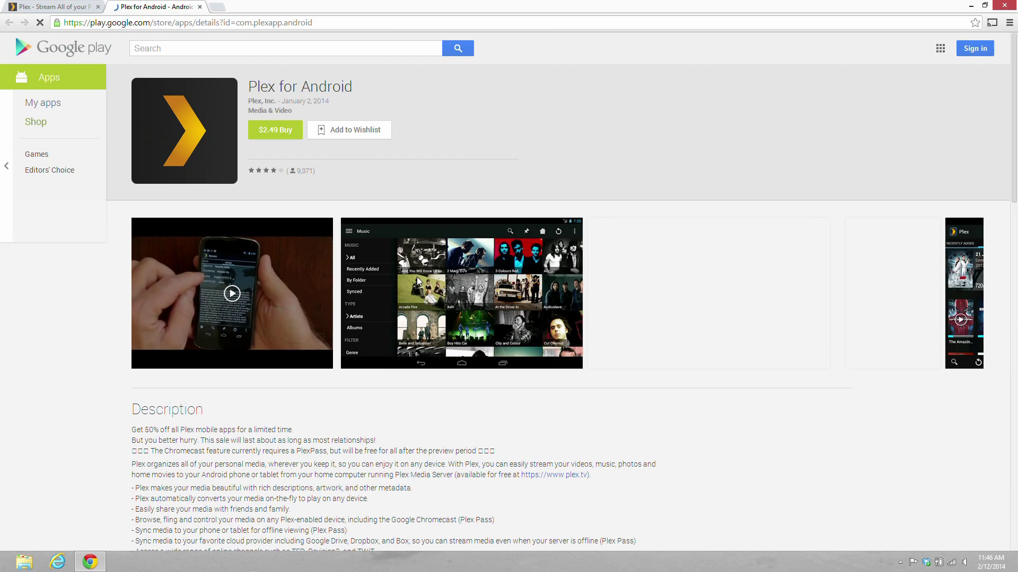
{"action": "left_click", "coordinate": [155, 49]}
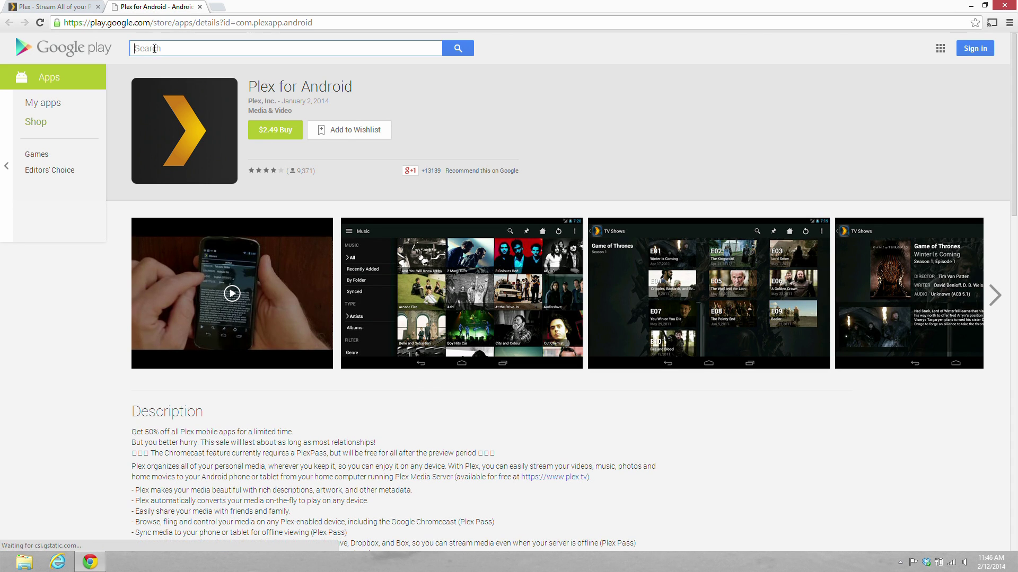
{"action": "type", "text": "P"}
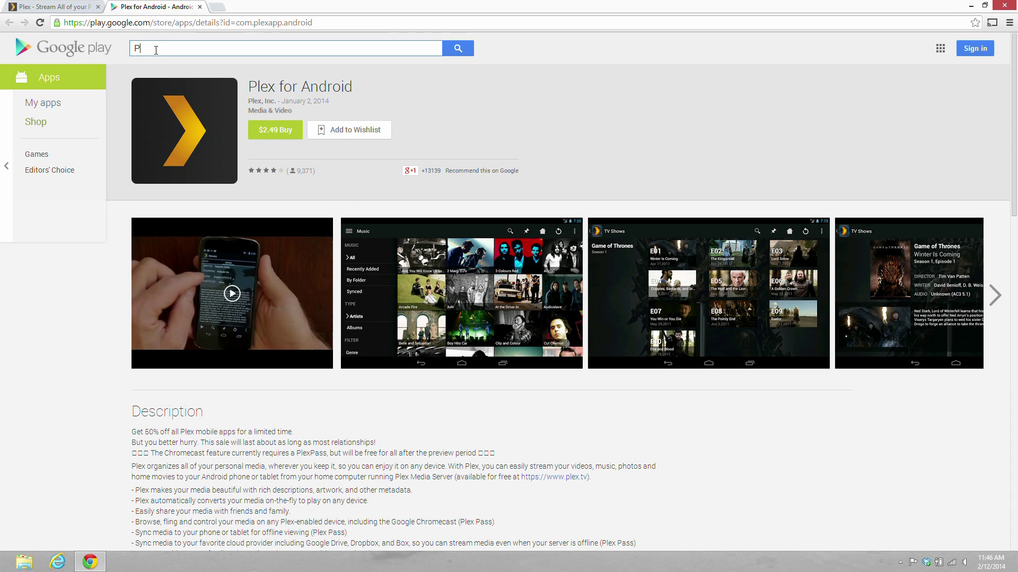
{"action": "type", "text": "e"}
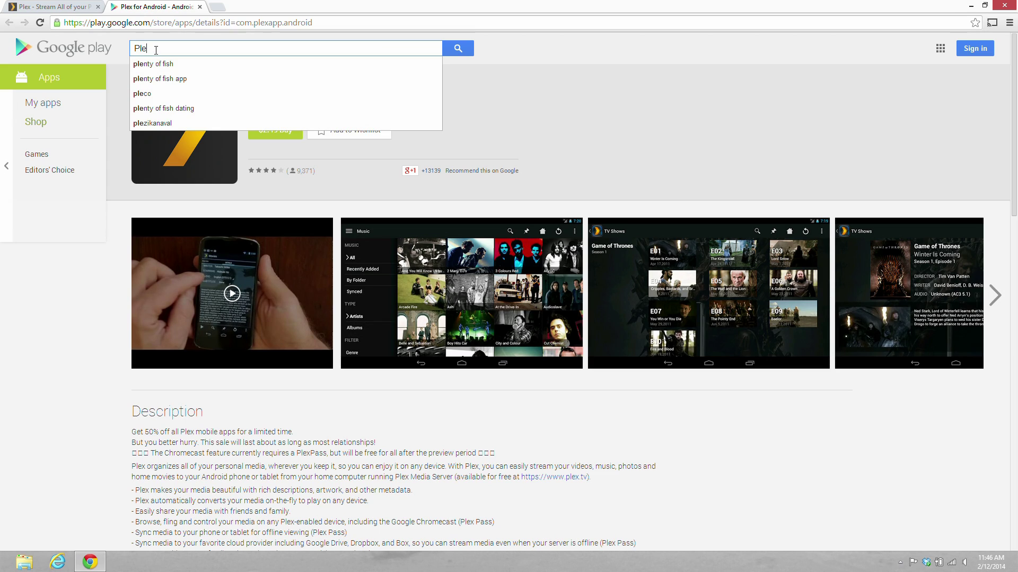
{"action": "type", "text": "x for plexpass"}
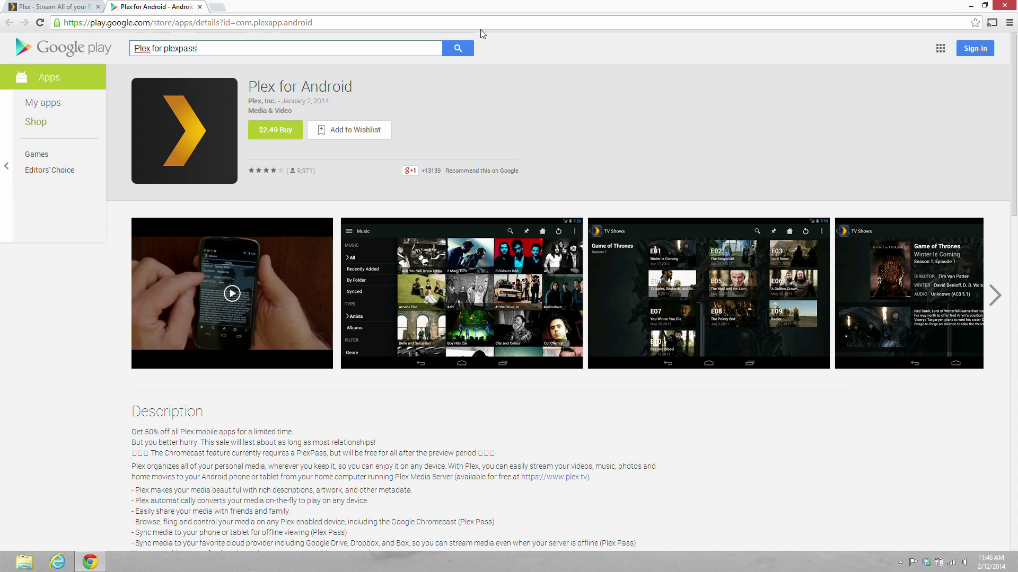
{"action": "left_click", "coordinate": [469, 49]}
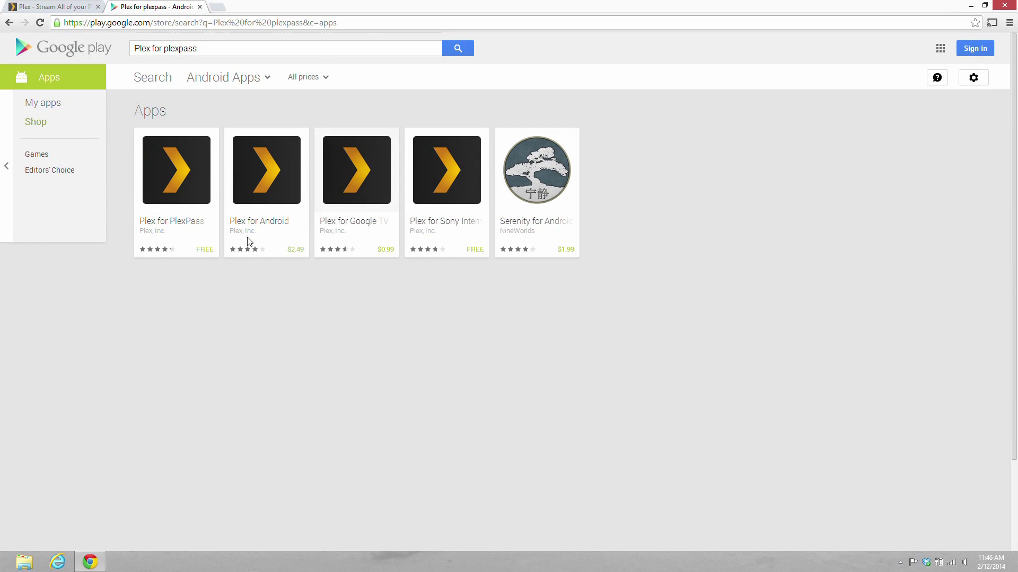
{"action": "left_click", "coordinate": [170, 189]}
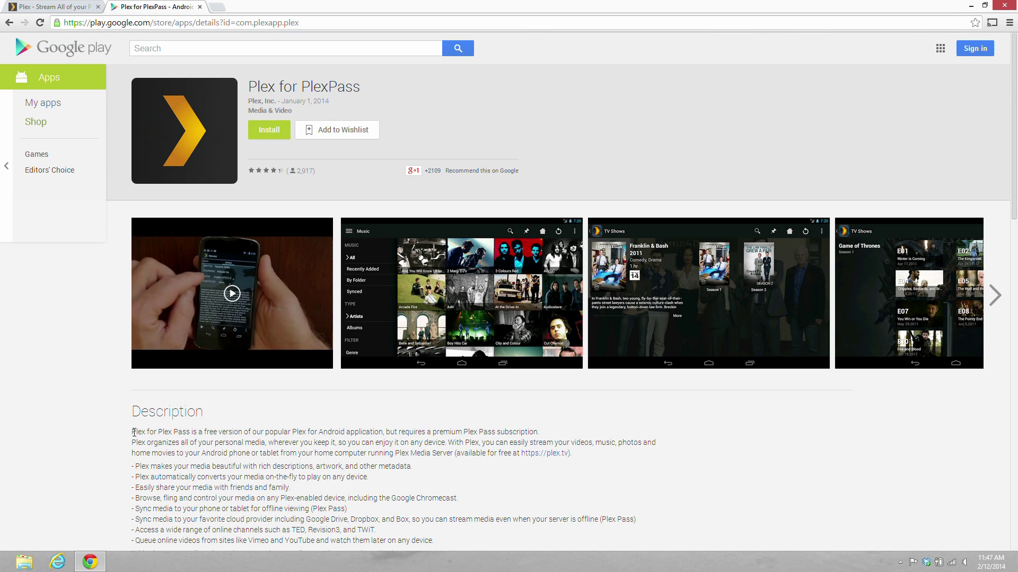
{"action": "mouse_move", "coordinate": [132, 432]}
{"action": "left_mouse_down"}
{"action": "mouse_move", "coordinate": [386, 443]}
{"action": "mouse_move", "coordinate": [387, 432]}
{"action": "mouse_move", "coordinate": [538, 430]}
{"action": "left_mouse_up"}
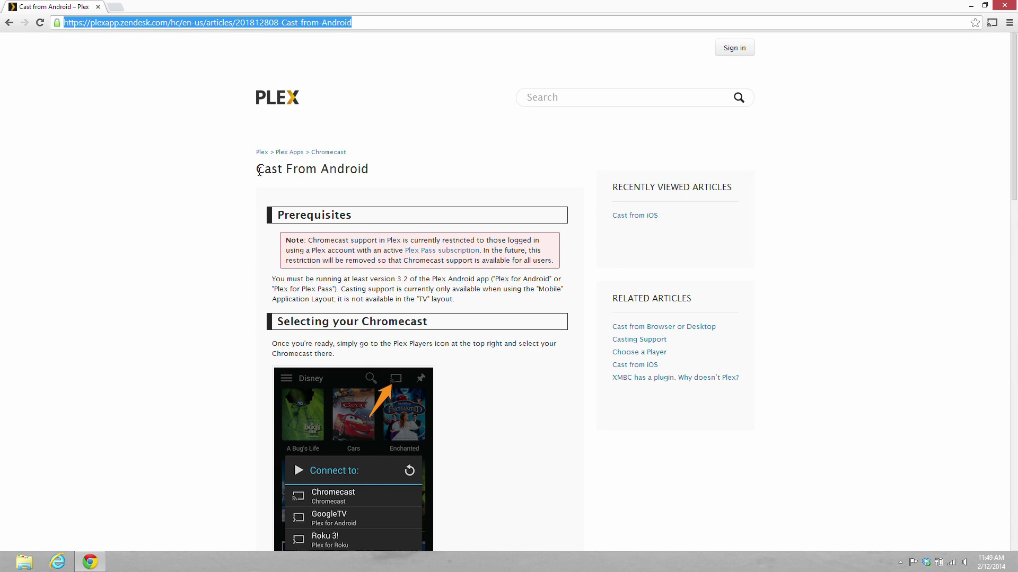
- Highlight the Cast From Android article title and scroll through its Prerequisites section
{"action": "left_click_drag", "start_coordinate": [258, 171], "coordinate": [371, 164]}
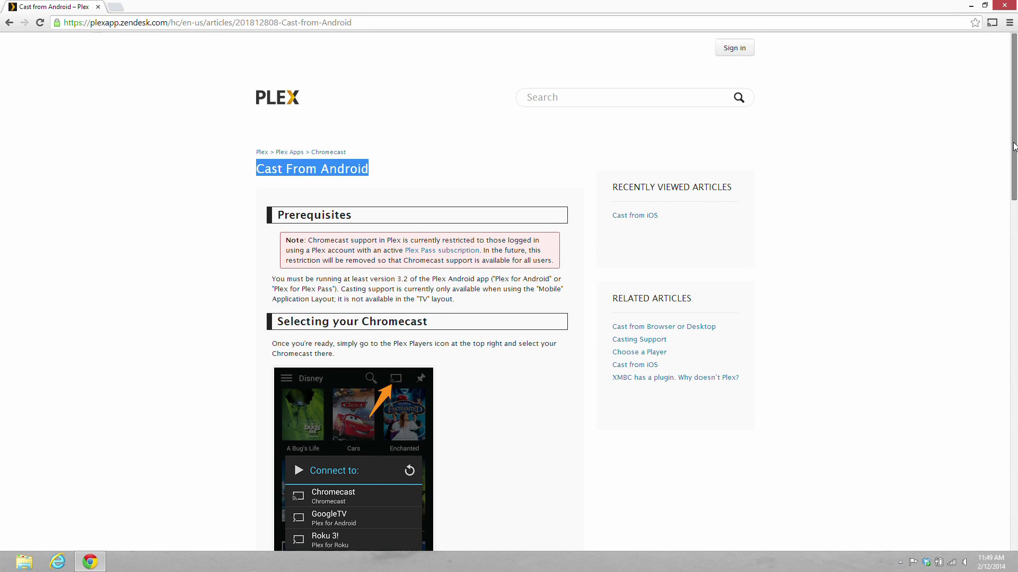
{"action": "mouse_move", "coordinate": [1014, 147]}
{"action": "left_mouse_down"}
{"action": "mouse_move", "coordinate": [1015, 472]}
{"action": "mouse_move", "coordinate": [1000, 113]}
{"action": "left_mouse_up"}
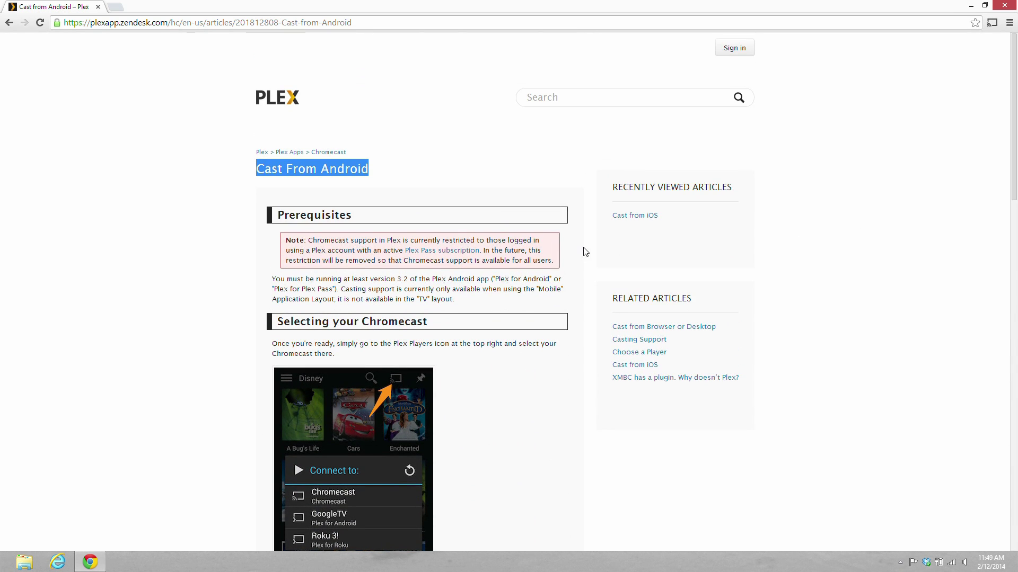